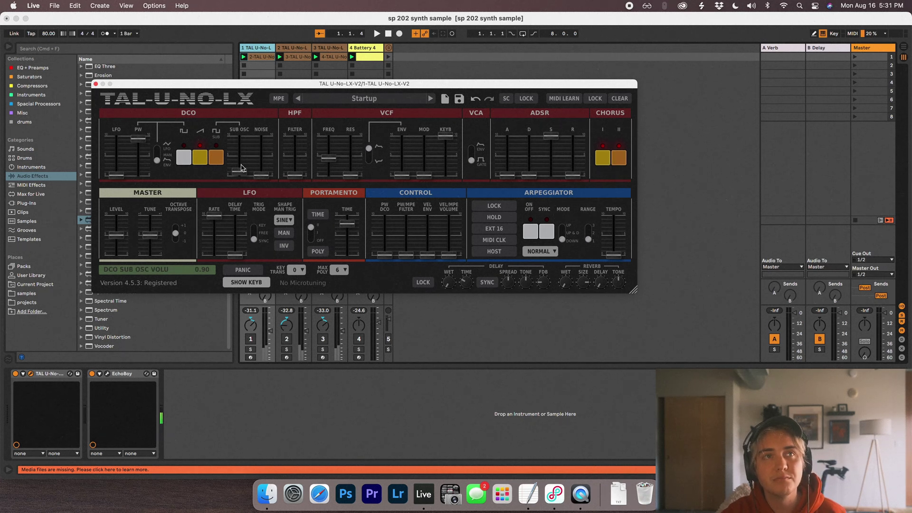
# - Close the TAL U-No-LX synth window and look through the device chains of the three synth tracks
pyautogui.click(96, 84)
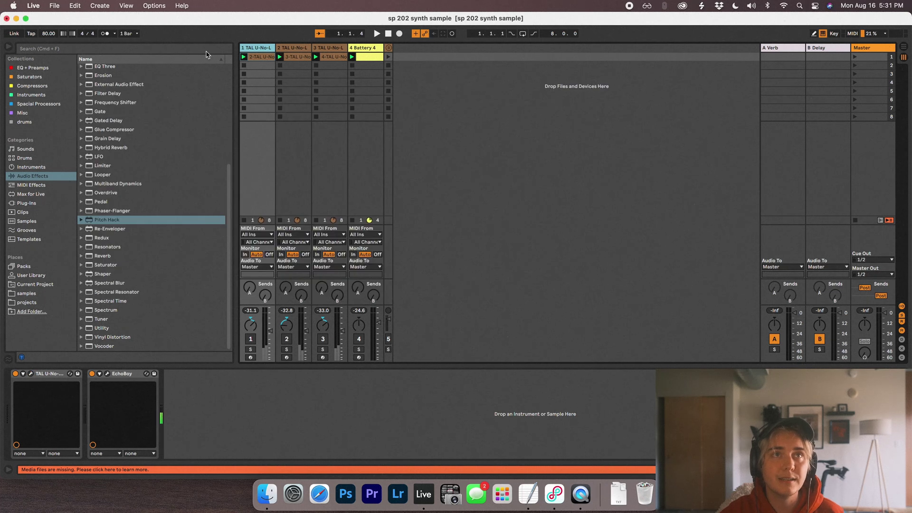
pyautogui.click(295, 47)
pyautogui.click(327, 48)
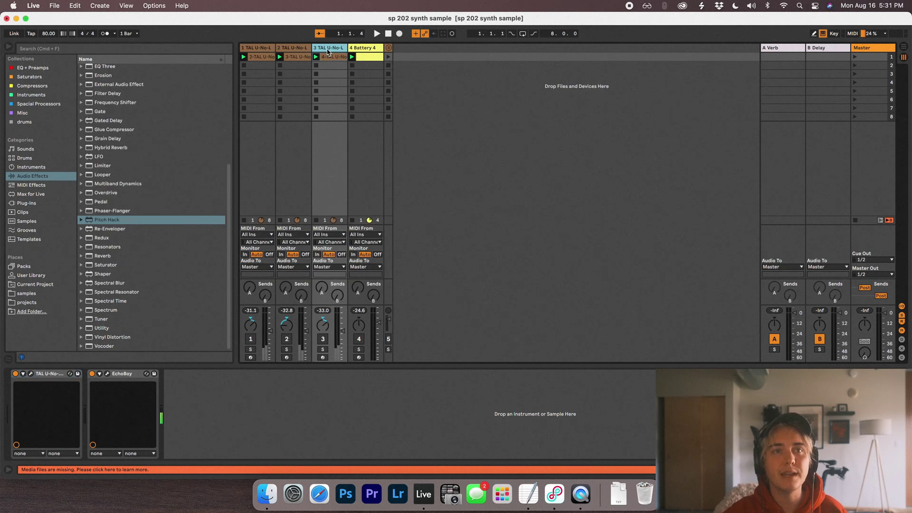
pyautogui.click(295, 50)
pyautogui.click(266, 50)
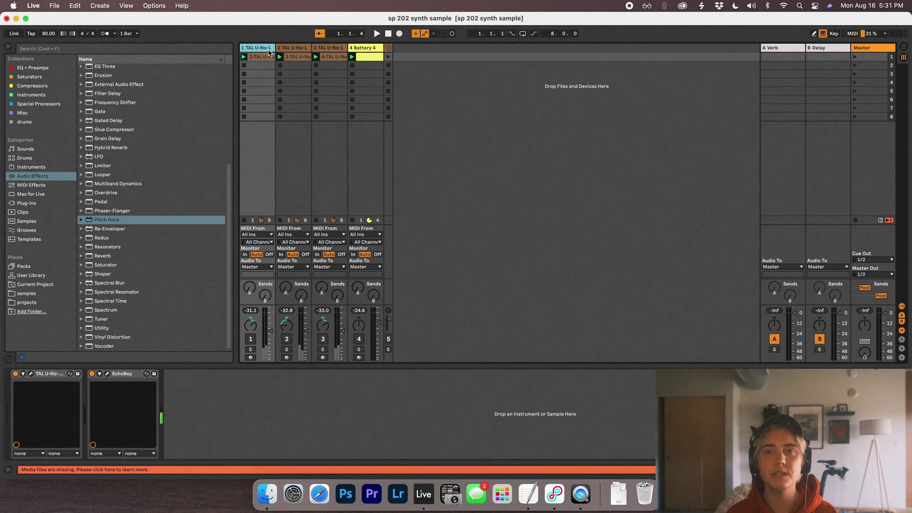
pyautogui.click(294, 48)
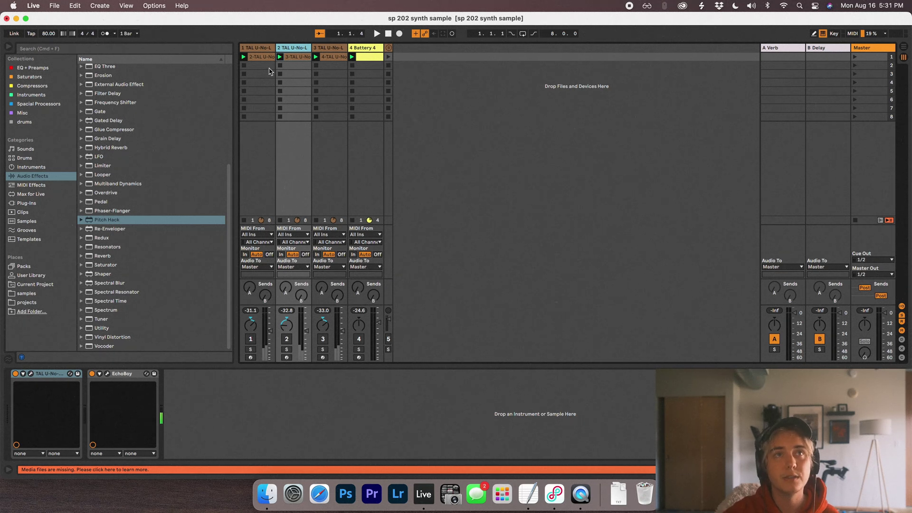
pyautogui.click(263, 49)
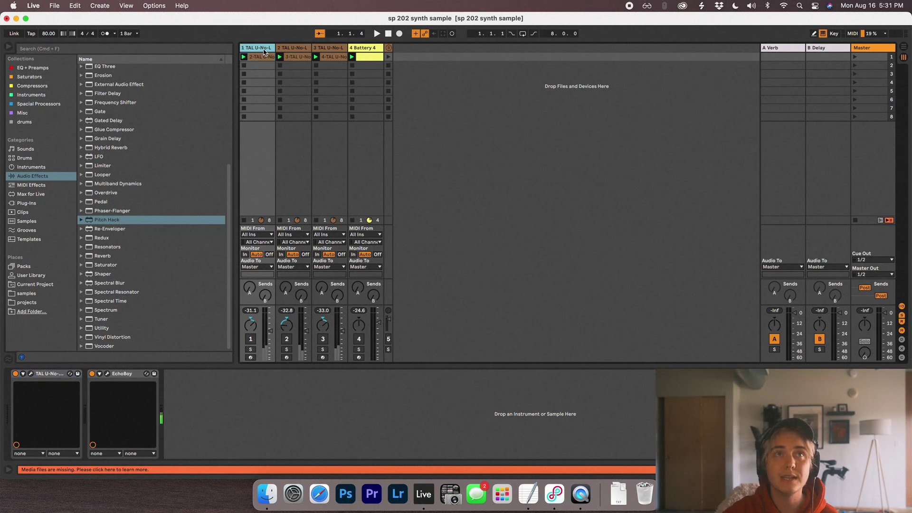
# - Audition the three synth tracks one at a time, opening each track's clip to view its notes
pyautogui.click(250, 339)
pyautogui.doubleClick(255, 58)
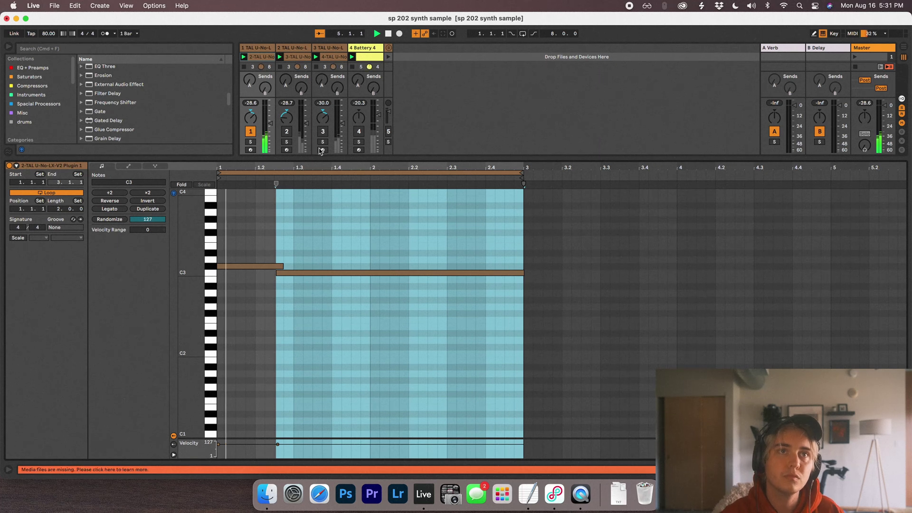
pyautogui.click(250, 131)
pyautogui.click(287, 131)
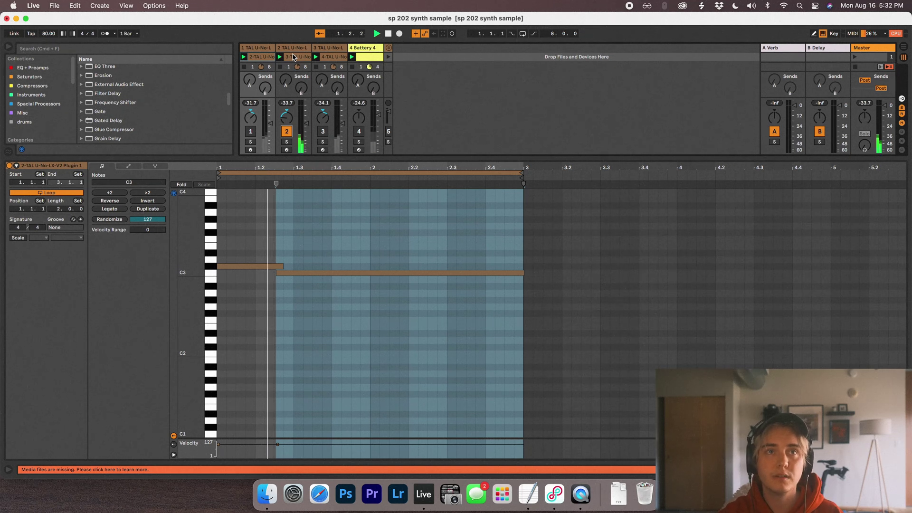
pyautogui.click(293, 57)
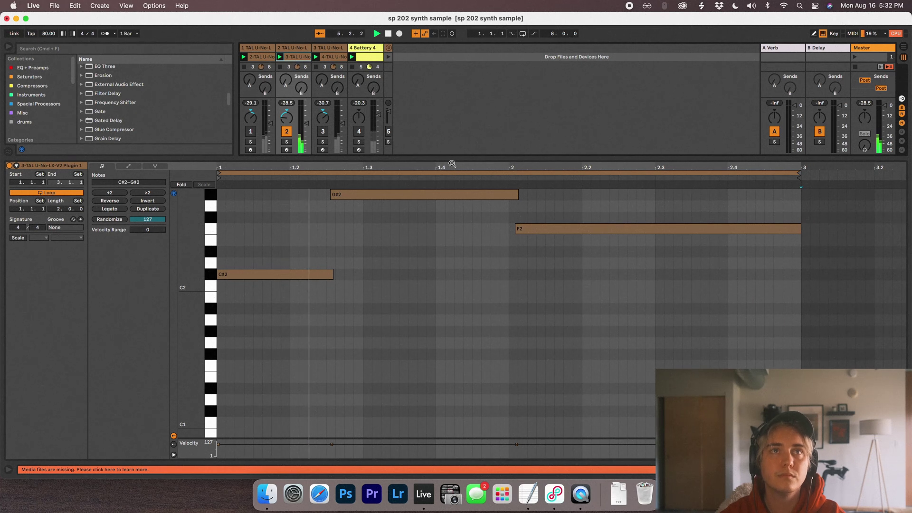
pyautogui.click(336, 57)
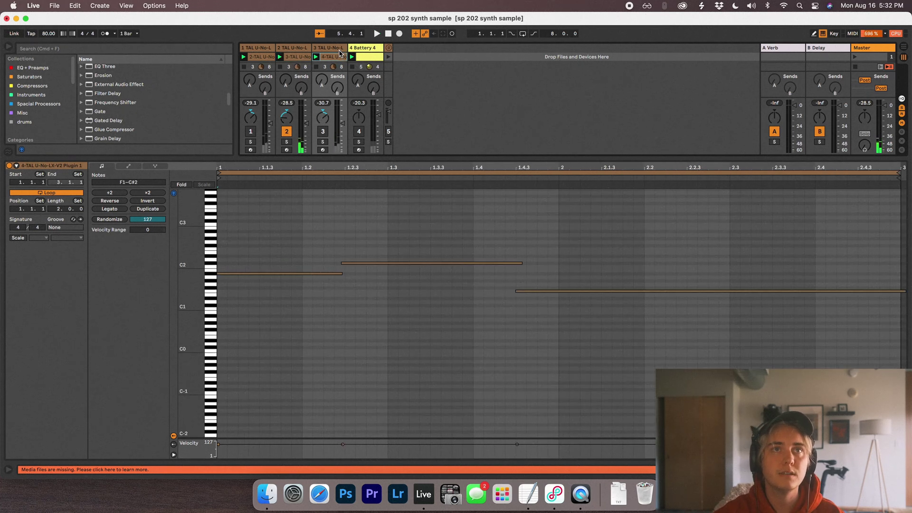
pyautogui.click(323, 141)
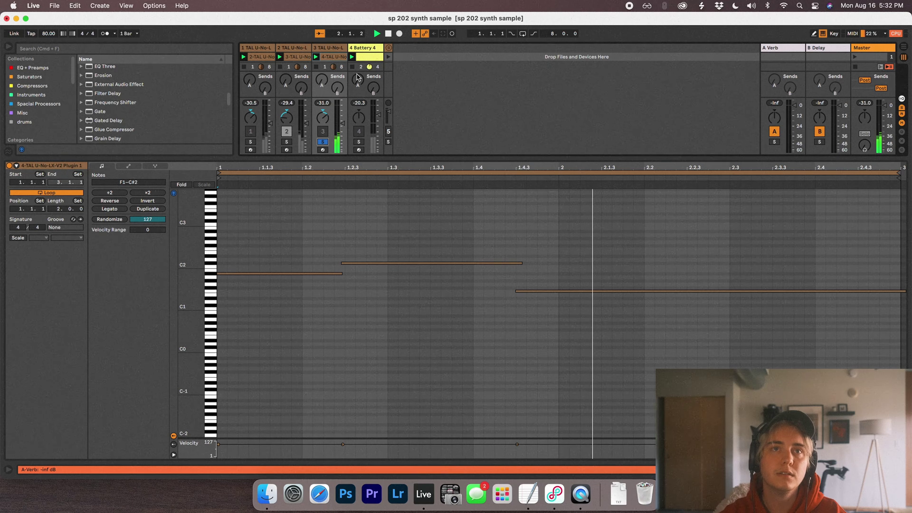
# - Solo all three synth tracks together and view their clips' notes combined in the note editor
pyautogui.click(287, 141)
pyautogui.click(251, 142)
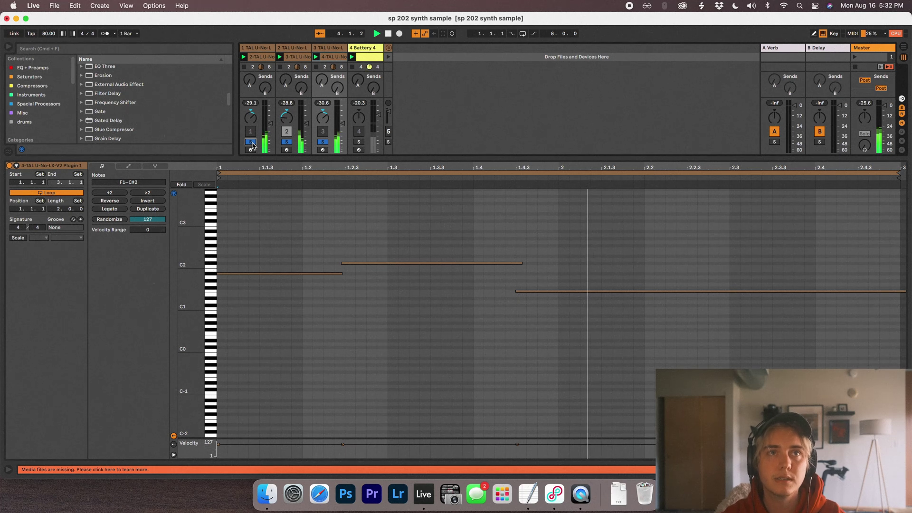
pyautogui.keyDown('shift'); pyautogui.click(262, 57); pyautogui.keyUp('shift')
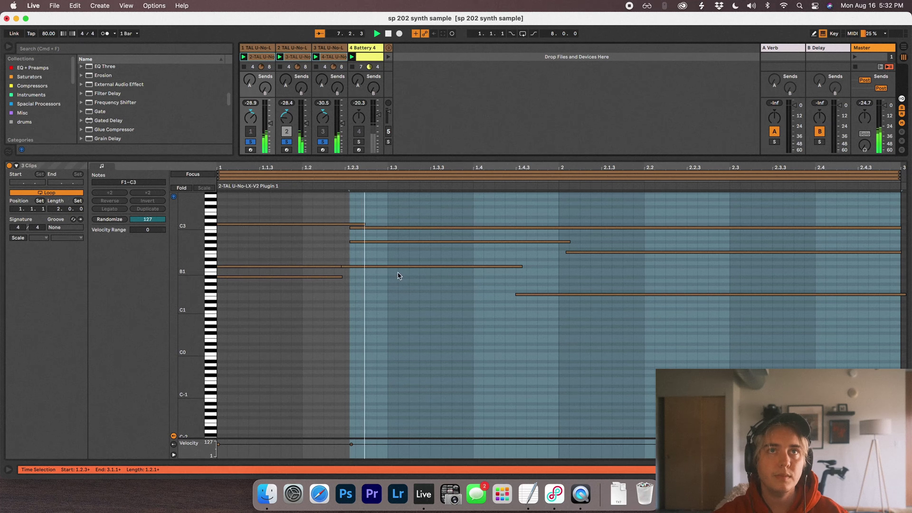
# - Clear the solos and activate synth tracks 1, 2 and 3
pyautogui.click(287, 142)
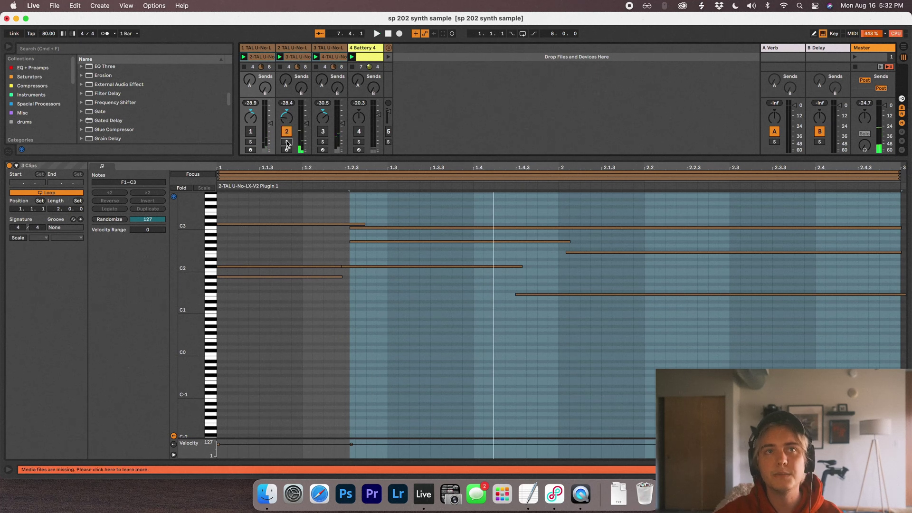
pyautogui.click(251, 131)
pyautogui.click(323, 132)
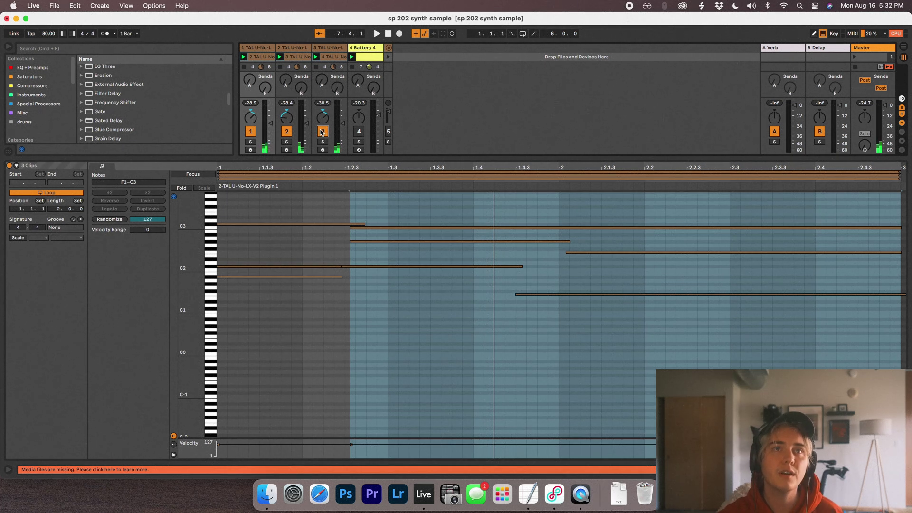
# - View the EchoBoy settings on the third synth track and close the plug-in window
pyautogui.doubleClick(325, 48)
pyautogui.click(227, 403)
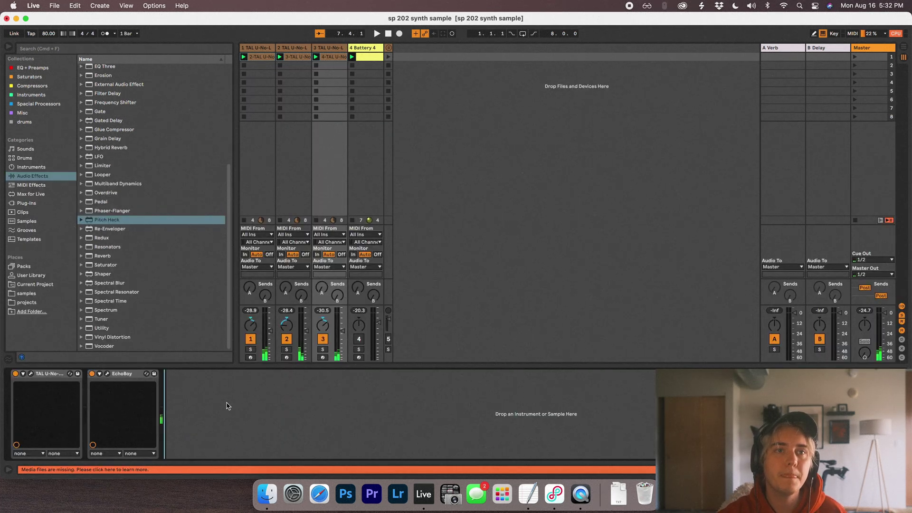
pyautogui.click(107, 374)
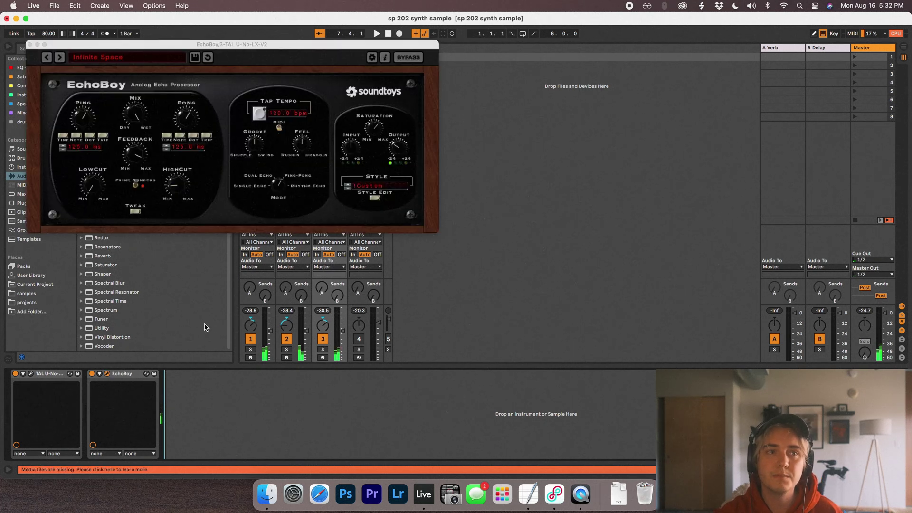
pyautogui.moveTo(229, 45); pyautogui.dragTo(316, 45)
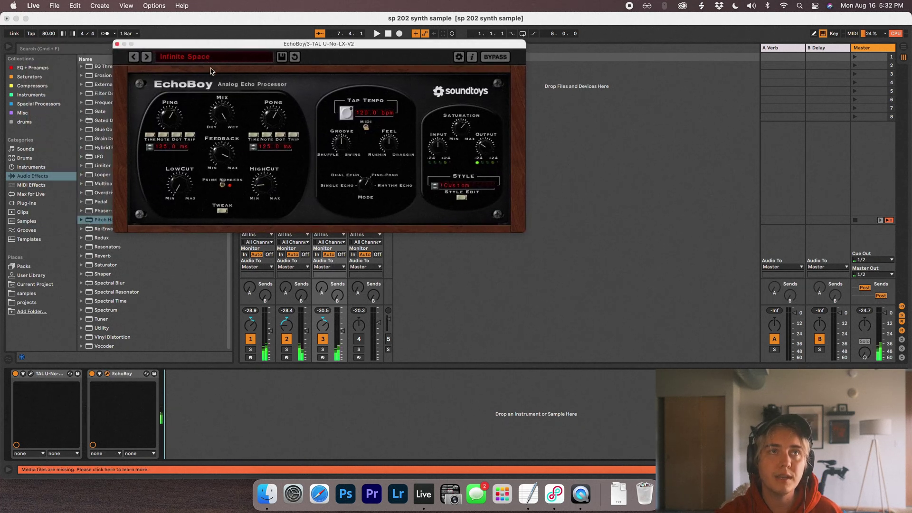
pyautogui.click(117, 44)
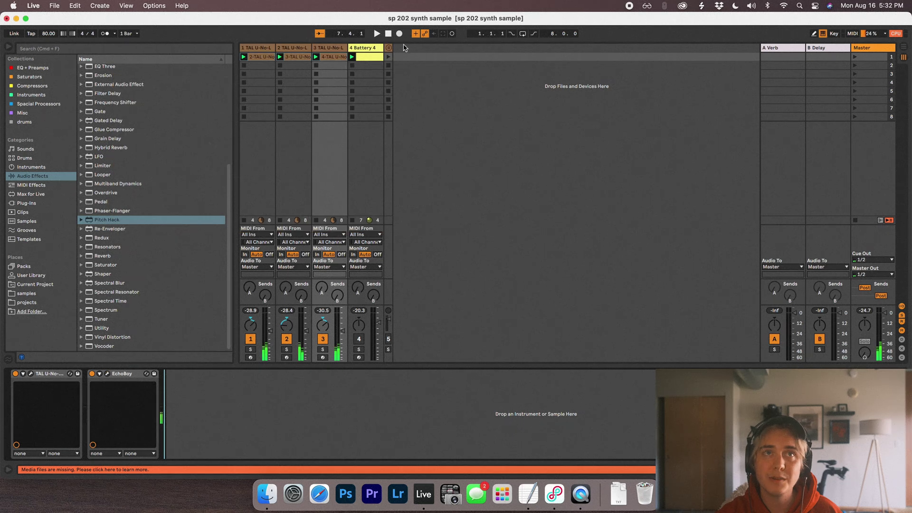
# - Play the Battery 4 drum clip soloed with its notes shown, and bring the track into the full mix
pyautogui.click(365, 49)
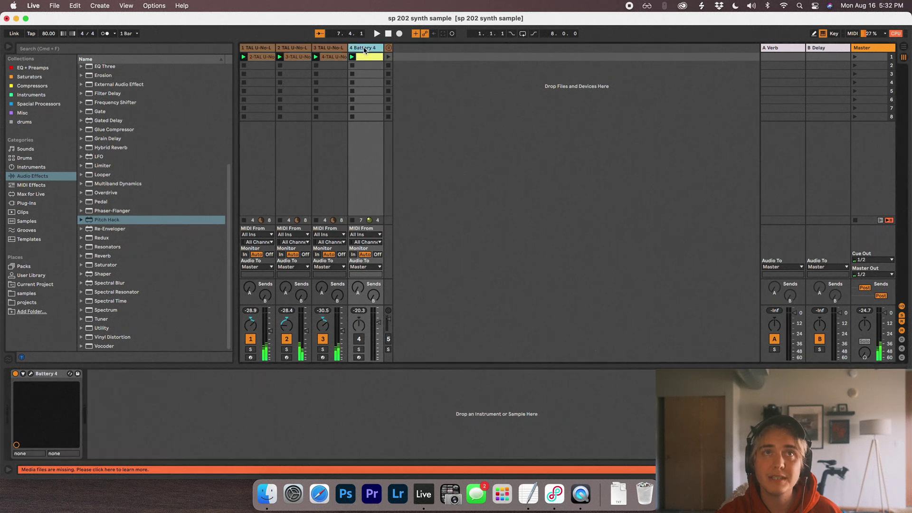
pyautogui.click(359, 349)
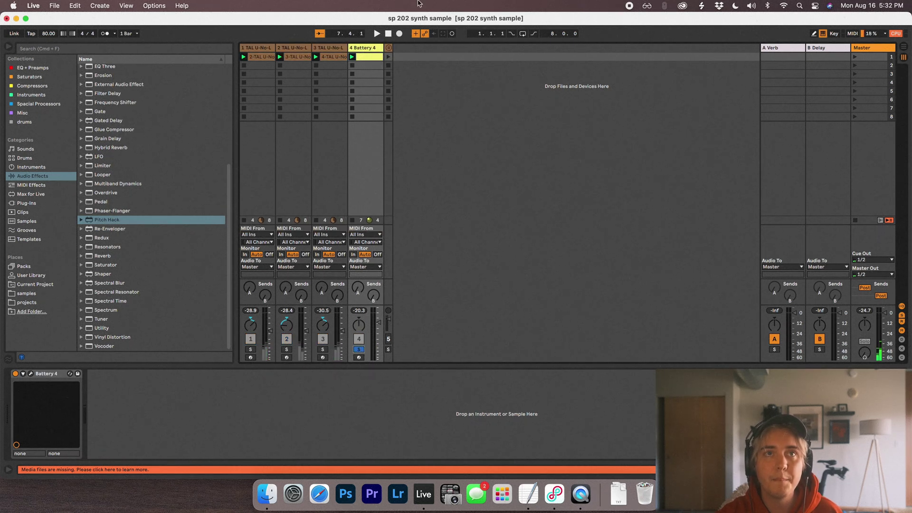
pyautogui.doubleClick(366, 57)
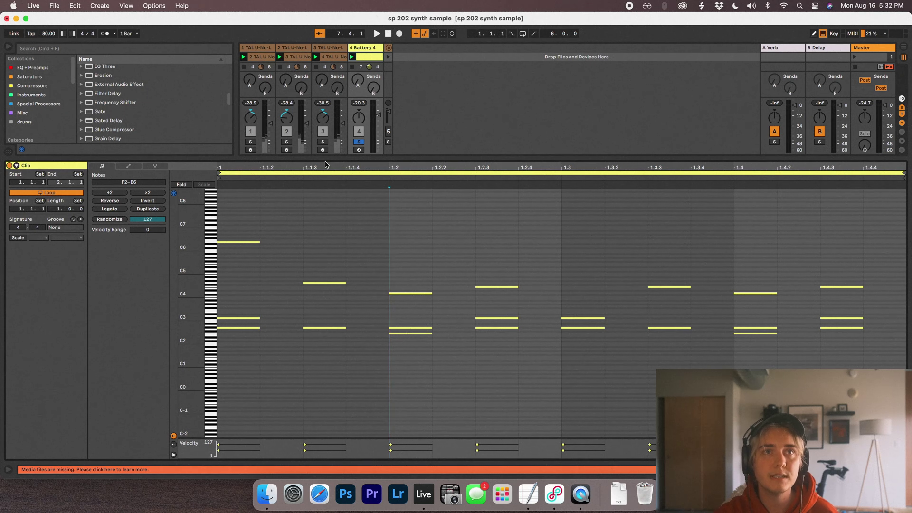
pyautogui.moveTo(326, 158); pyautogui.dragTo(335, 285)
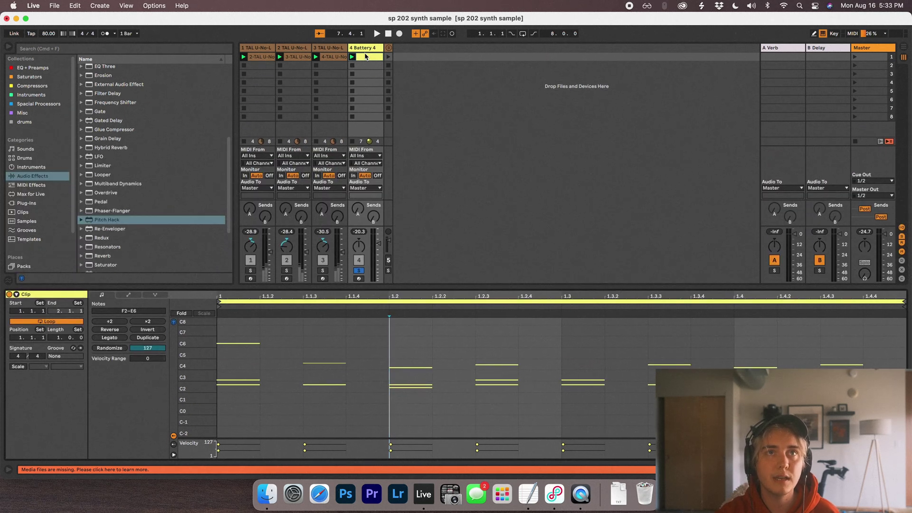
pyautogui.click(367, 53)
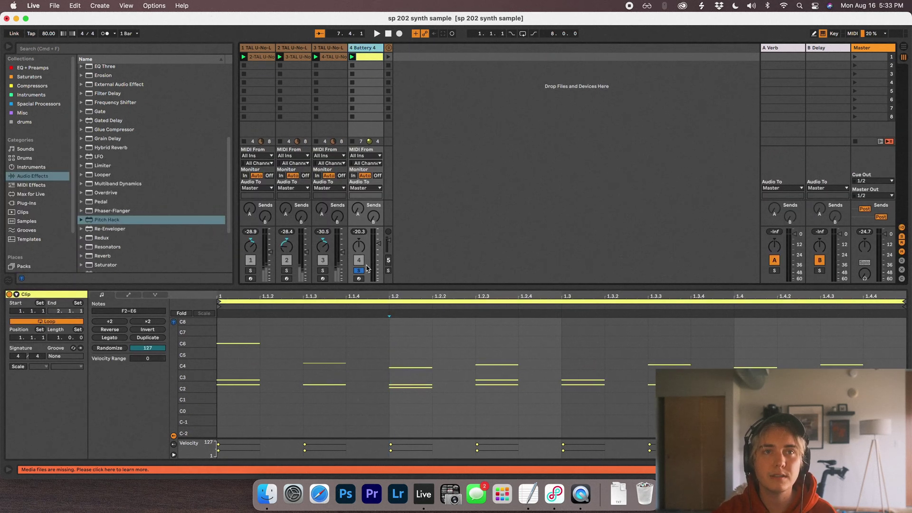
pyautogui.press('space')
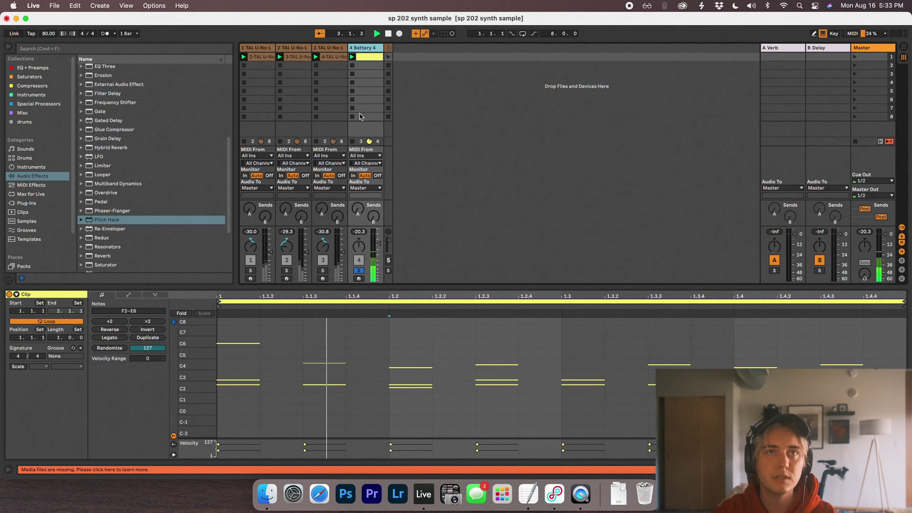
pyautogui.click(359, 270)
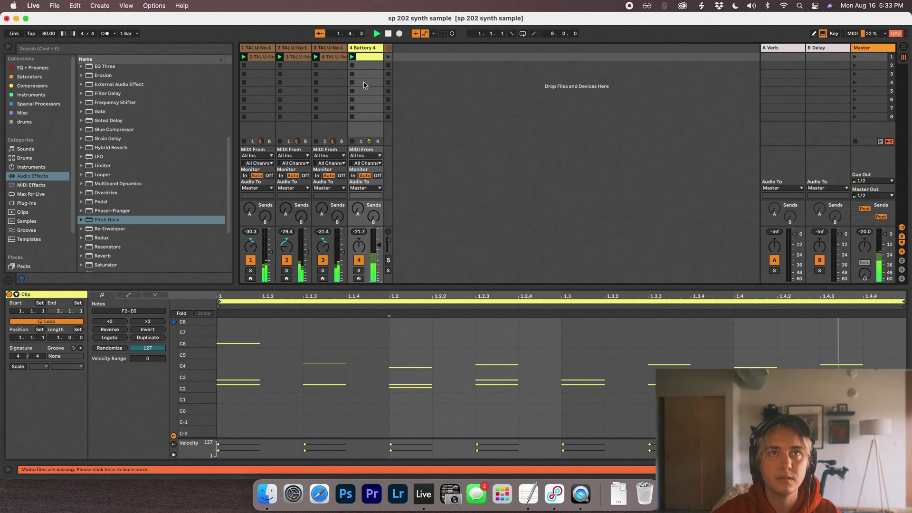
# - View the Dee Em Tee Kit in the drum track's Battery 4 instrument and close its window
pyautogui.click(364, 55)
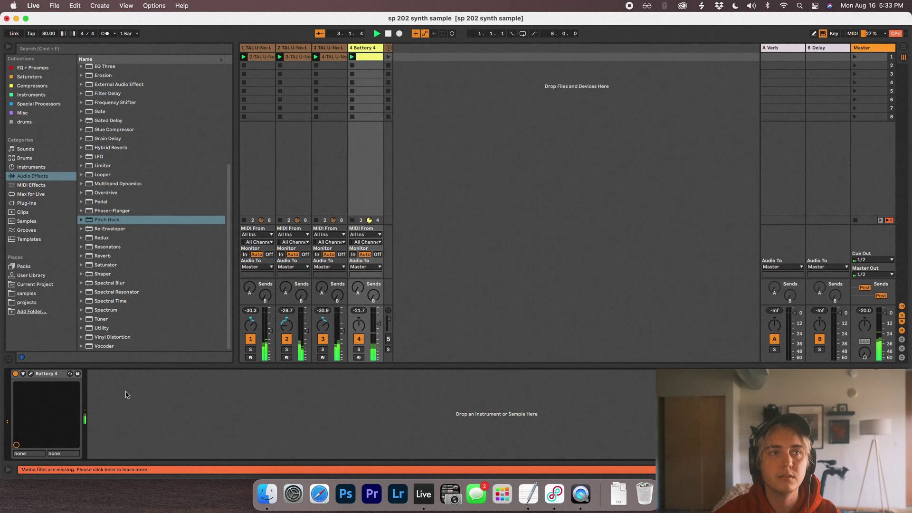
pyautogui.click(30, 374)
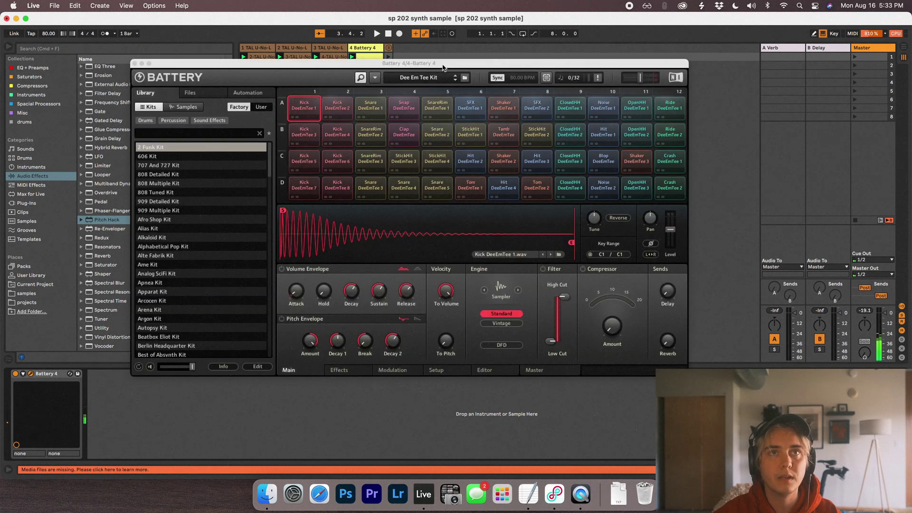
pyautogui.moveTo(435, 67); pyautogui.dragTo(430, 74)
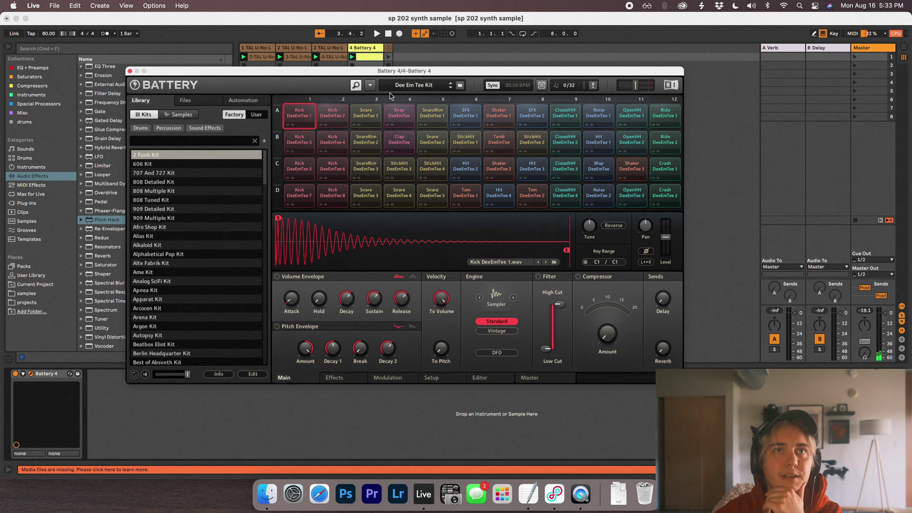
pyautogui.click(130, 72)
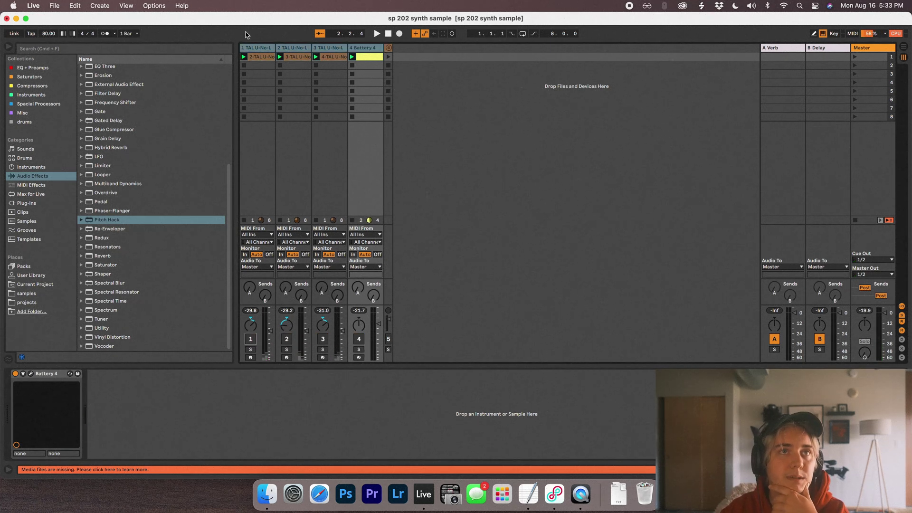
# - Group the three synth tracks with Battery 4 and add the External Audio Effect preset Out 7-8 to the group
pyautogui.click(255, 49)
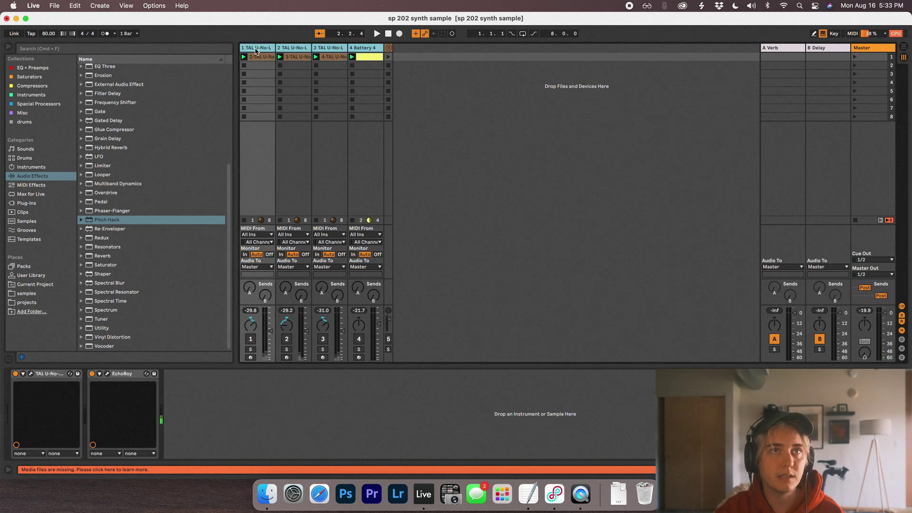
pyautogui.press('super+g')
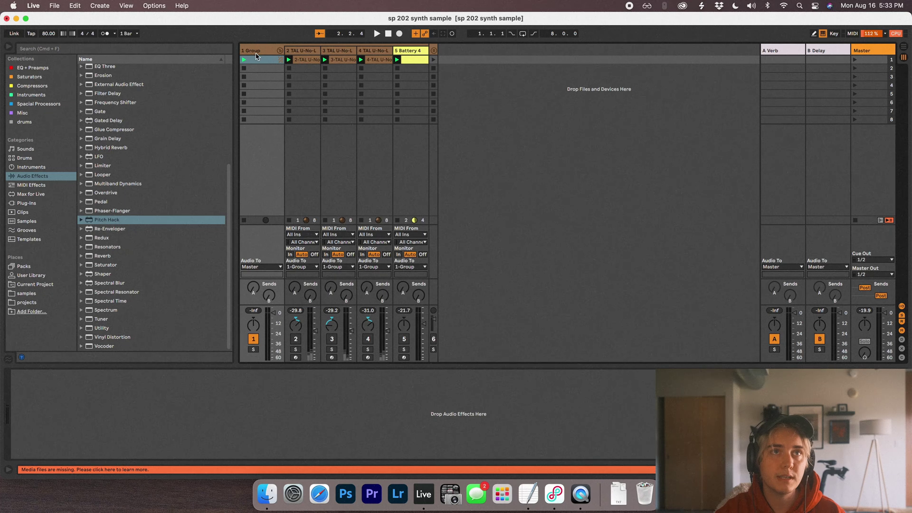
pyautogui.click(23, 113)
pyautogui.click(32, 176)
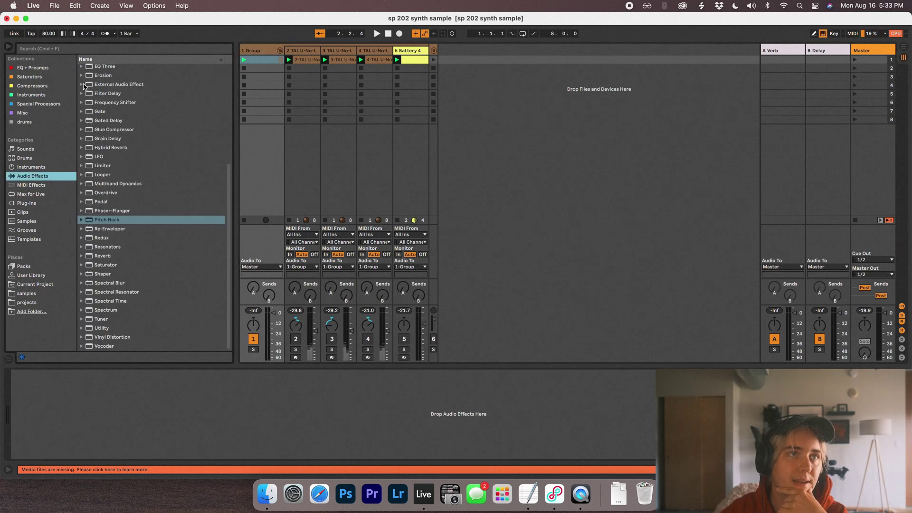
pyautogui.click(84, 84)
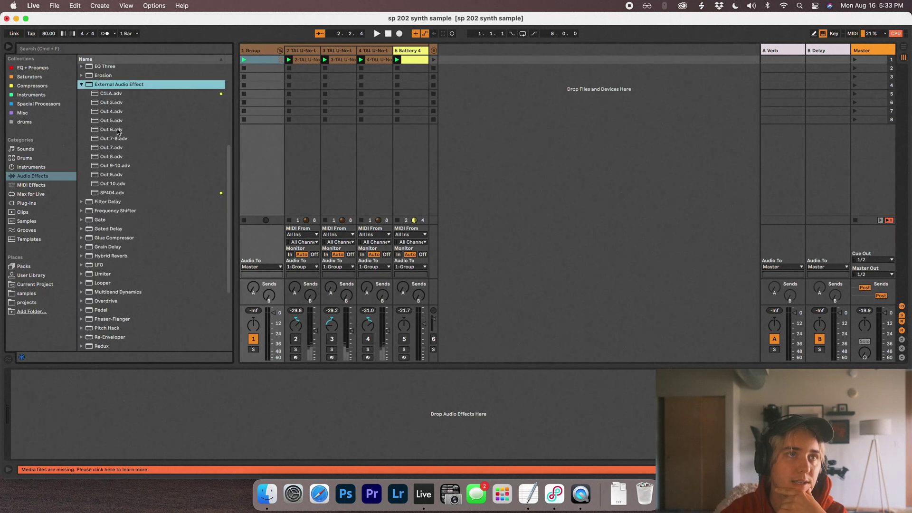
pyautogui.moveTo(115, 141); pyautogui.dragTo(254, 59)
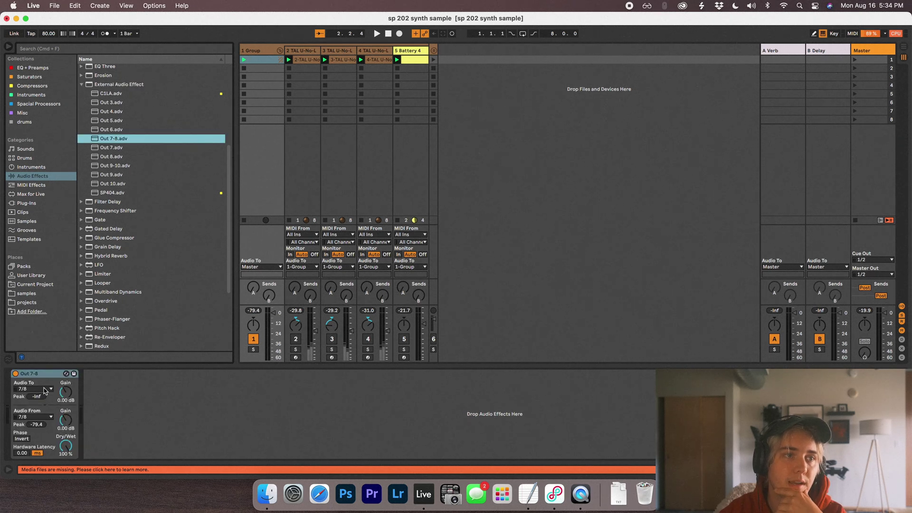
# - Start playback through the Out 7-8 device and activate the four tracks inside the group
pyautogui.click(60, 372)
pyautogui.press('space')
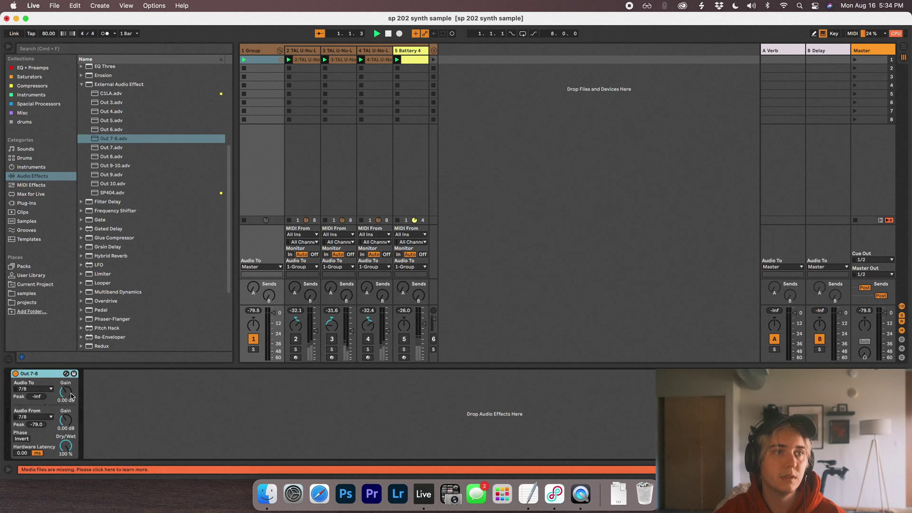
pyautogui.click(296, 340)
pyautogui.click(332, 340)
pyautogui.click(368, 340)
pyautogui.click(404, 340)
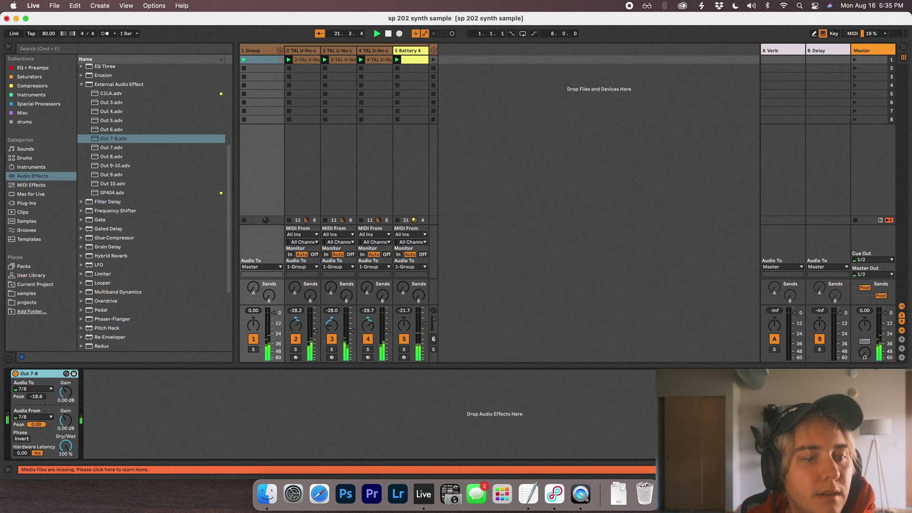
# - Select the group track, stop playback, and replay the session from the beginning
pyautogui.click(269, 53)
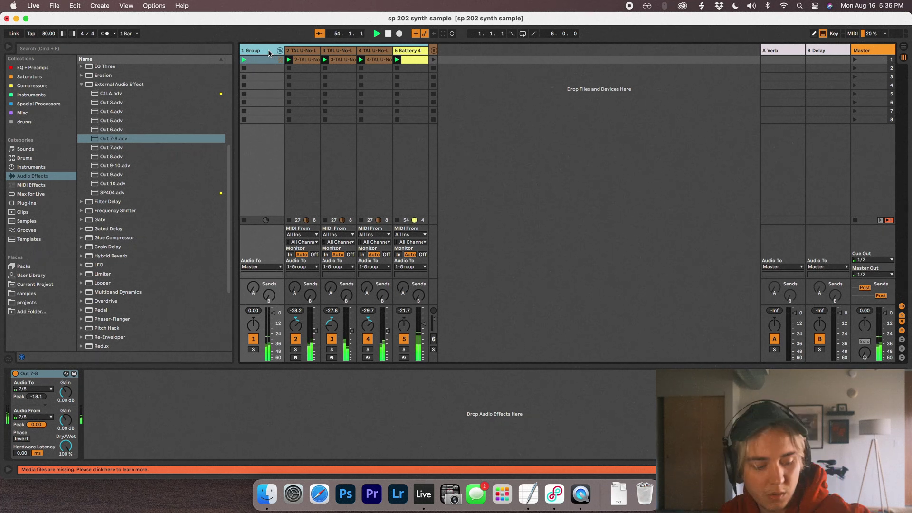
pyautogui.press('space')
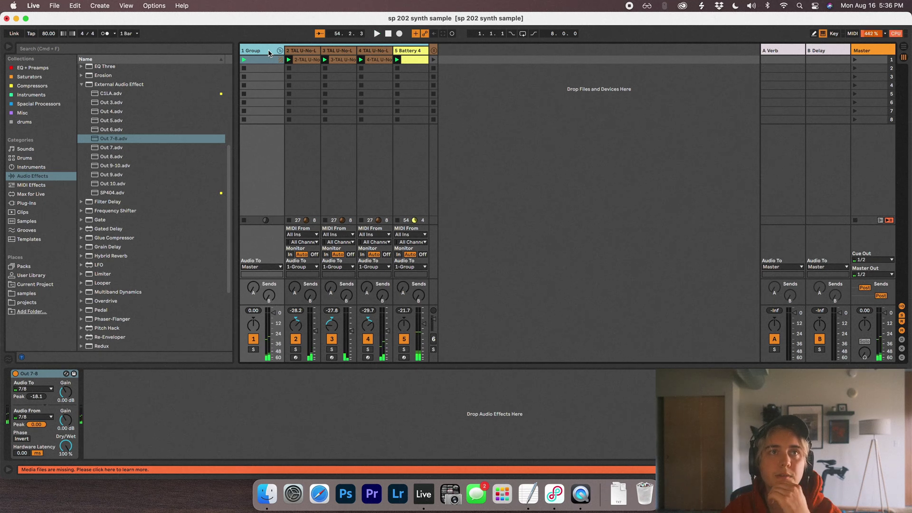
pyautogui.click(280, 50)
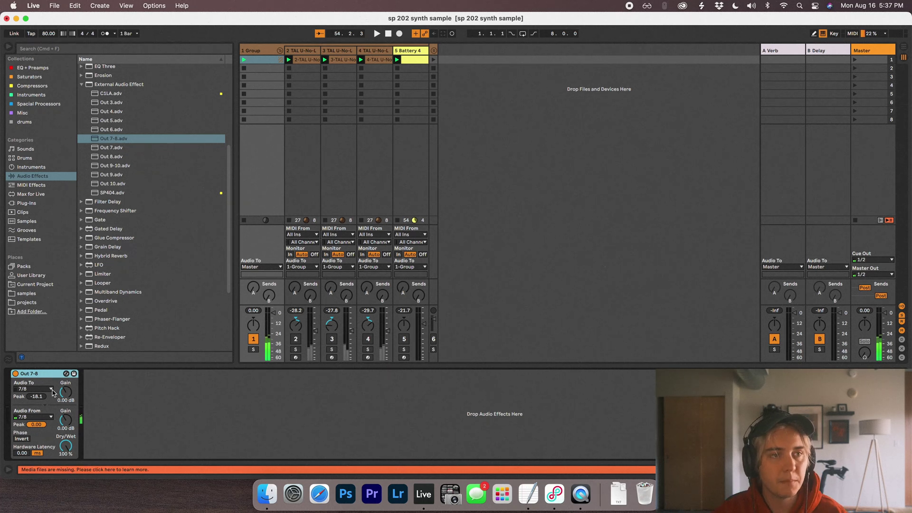
pyautogui.press('space')
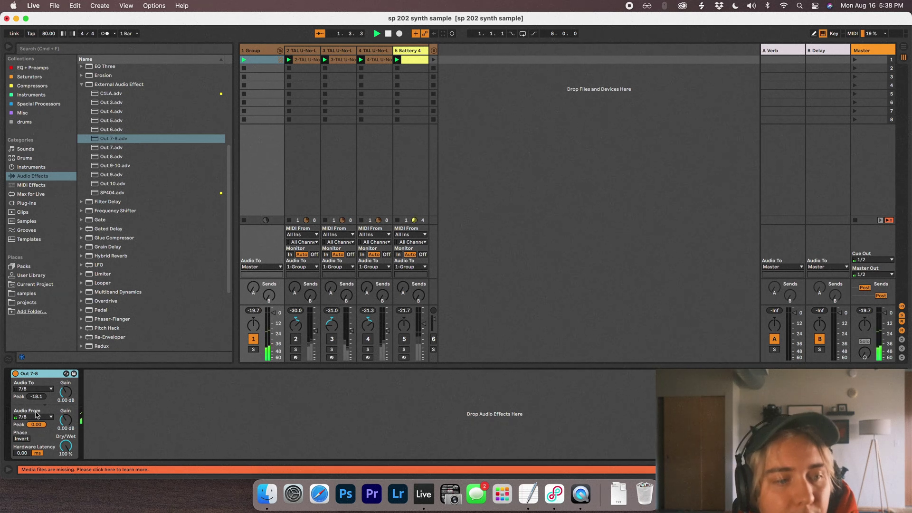